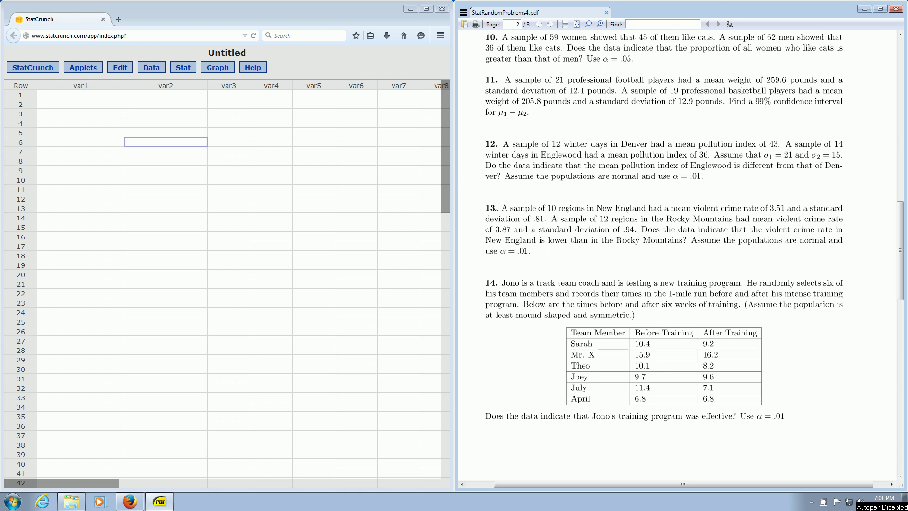
Highlight problem 13's key facts: New England's mean and .81 deviation, Rocky Mountains sample, 'lower' claim
drag(493, 206, 571, 213)
drag(671, 208, 832, 209)
drag(491, 218, 552, 219)
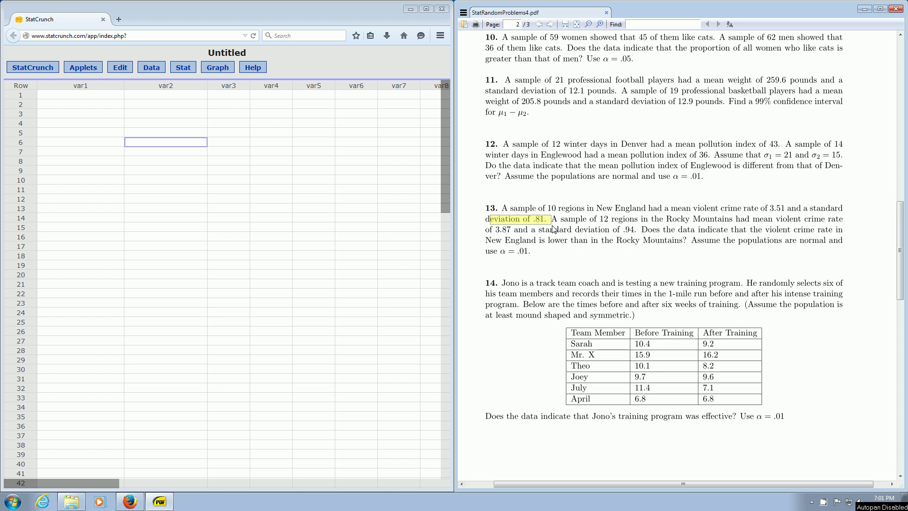
click(513, 204)
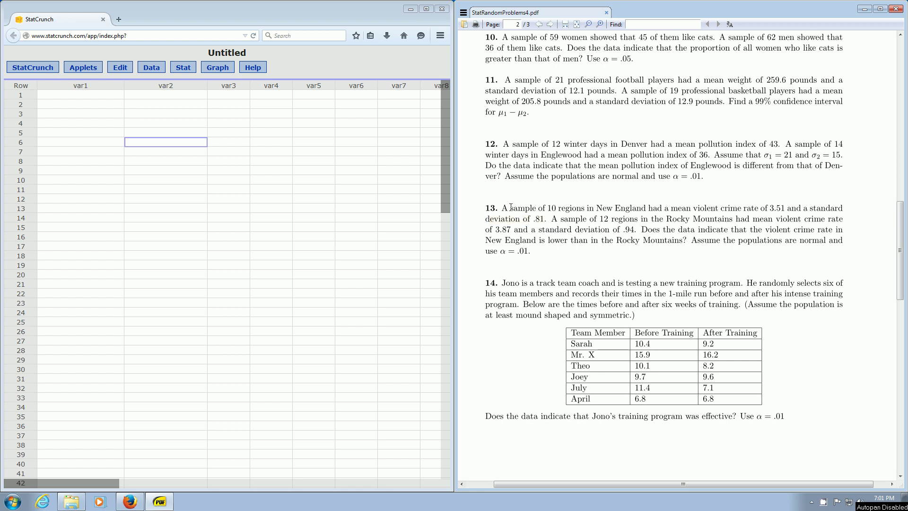
drag(511, 208, 537, 208)
drag(810, 208, 546, 222)
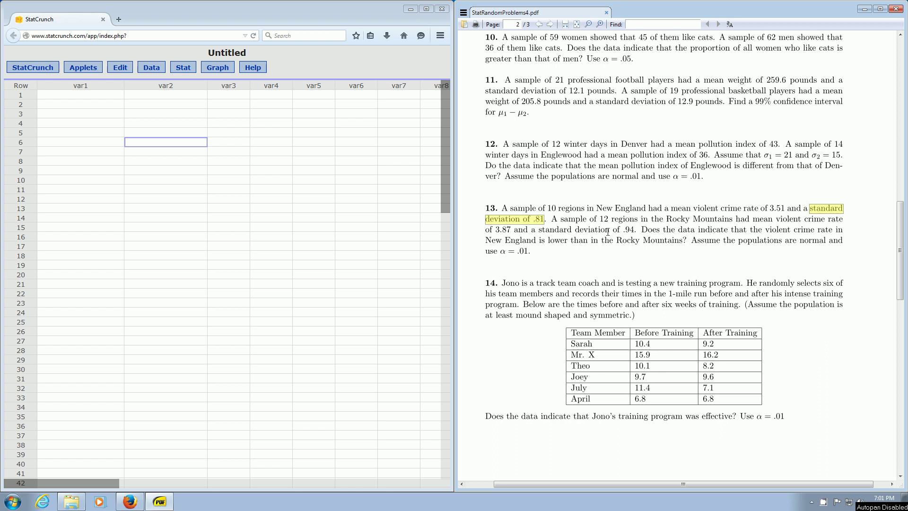
drag(667, 219, 723, 221)
click(724, 221)
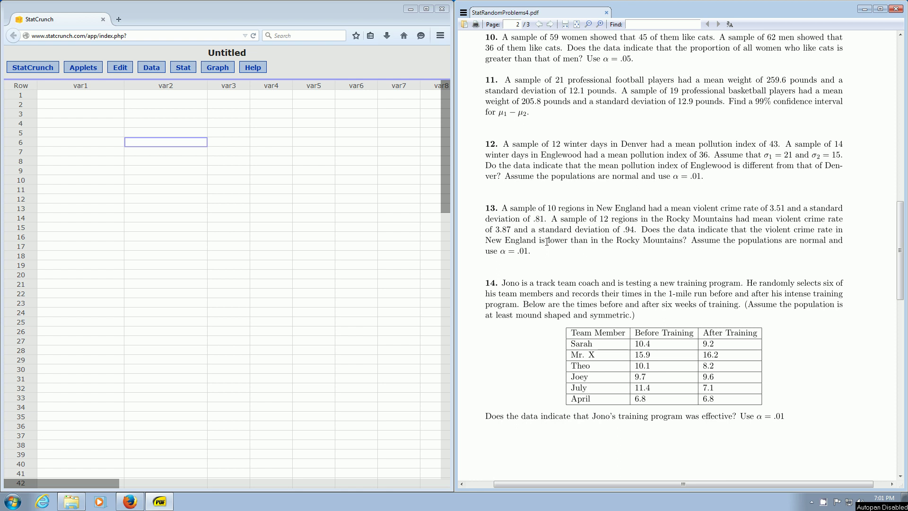
drag(547, 241, 651, 242)
click(611, 251)
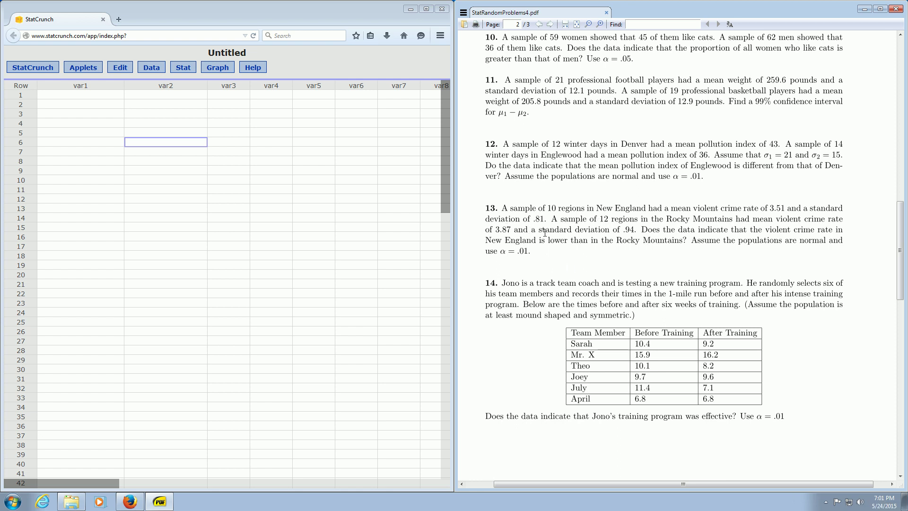
drag(509, 209, 537, 210)
drag(812, 208, 526, 222)
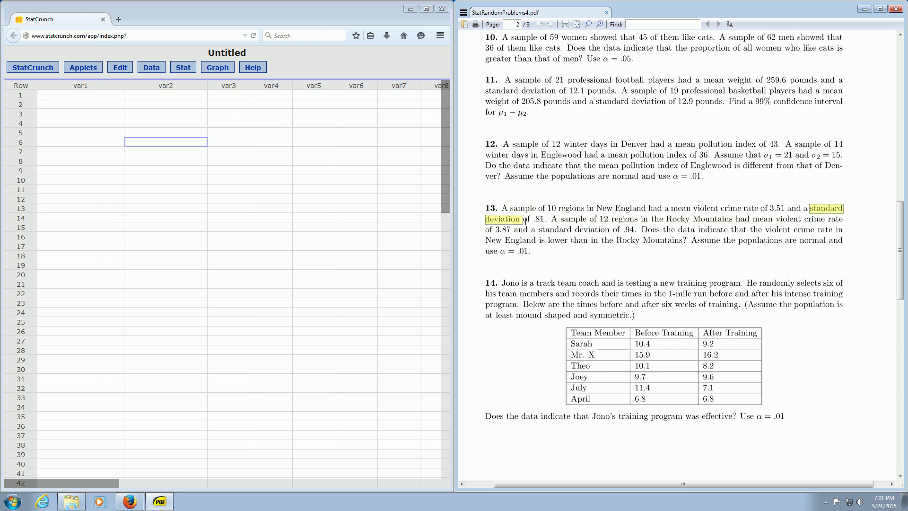
click(525, 221)
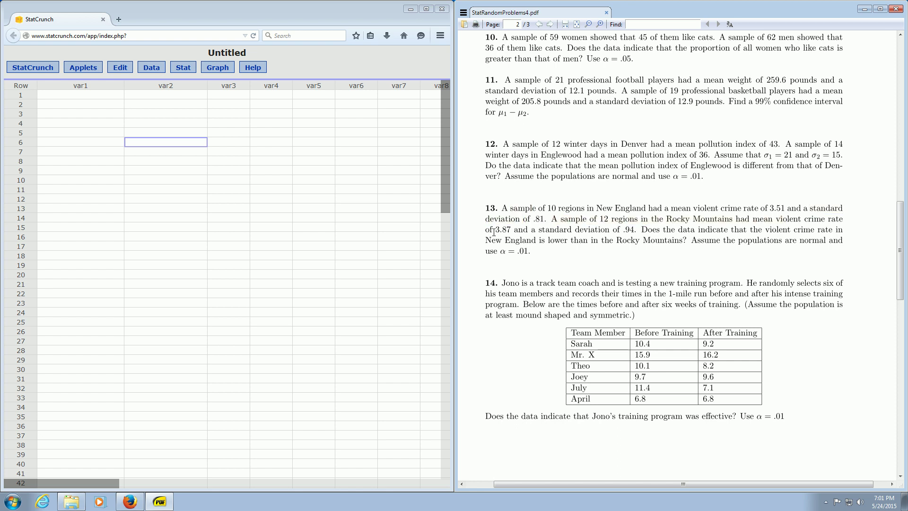
Open Stat > T Stats > Two Sample > With Summary for the two-sample T test
click(184, 70)
mouse_move(192, 123)
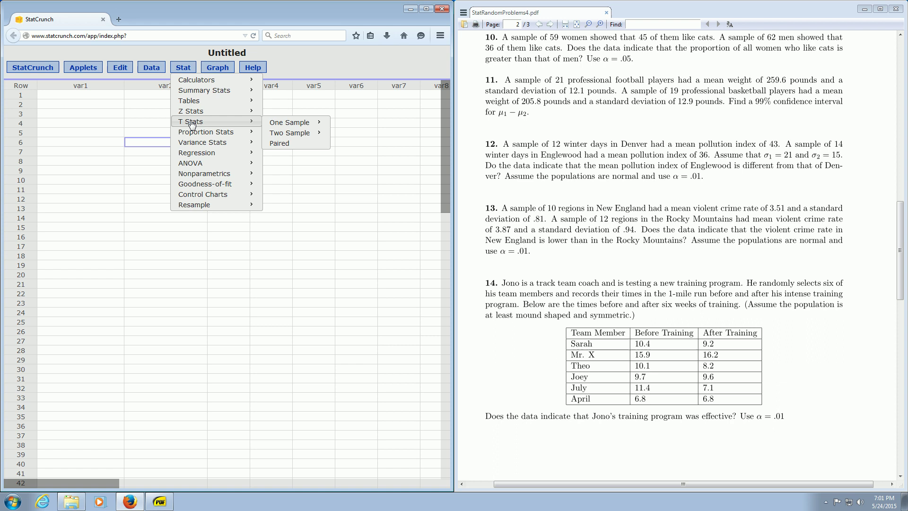
mouse_move(300, 137)
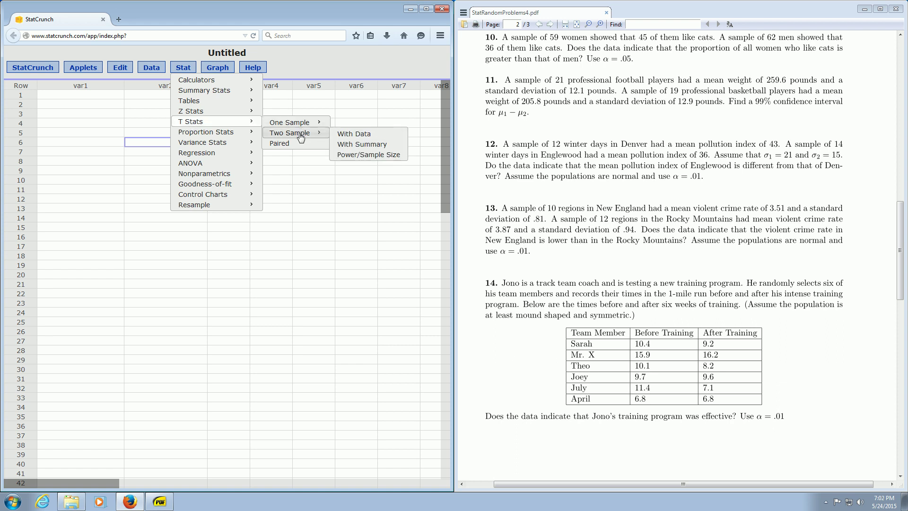
click(356, 146)
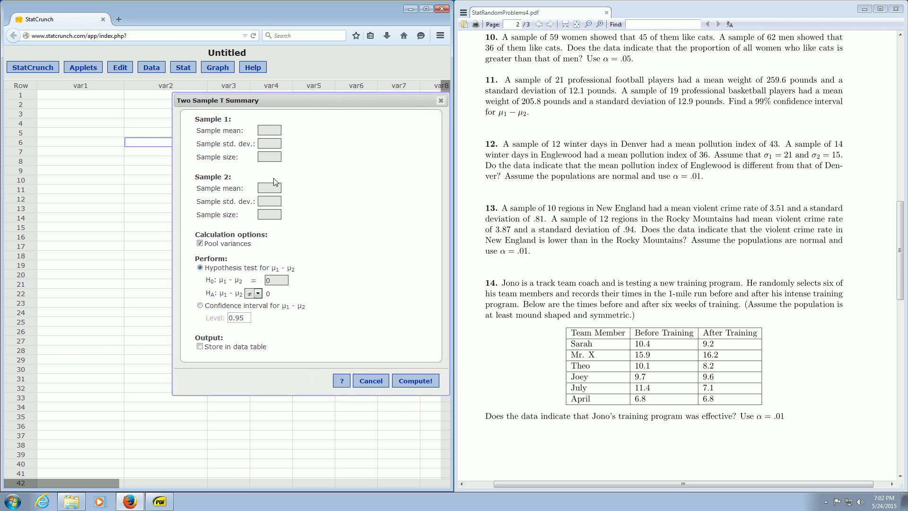
Fill in sample 1 (New England): mean 3.51, standard deviation .81, size 10
drag(549, 206, 638, 209)
click(588, 208)
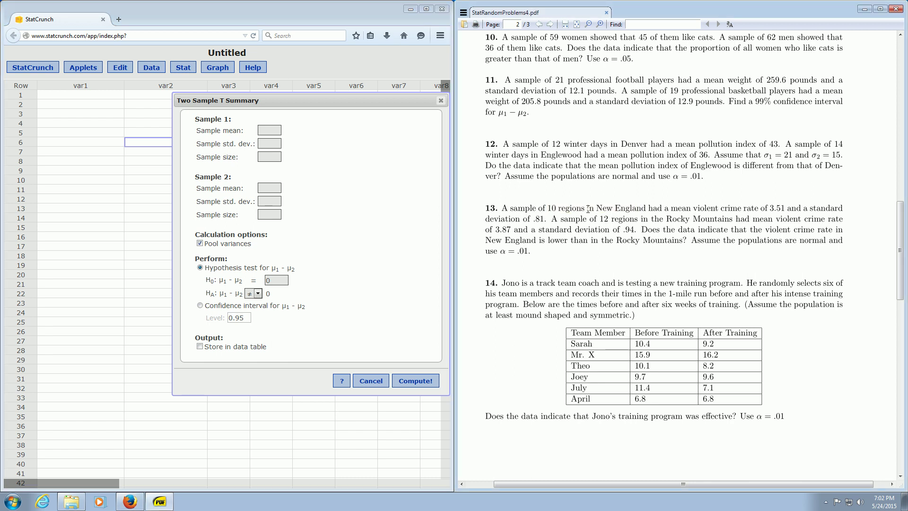
click(269, 158)
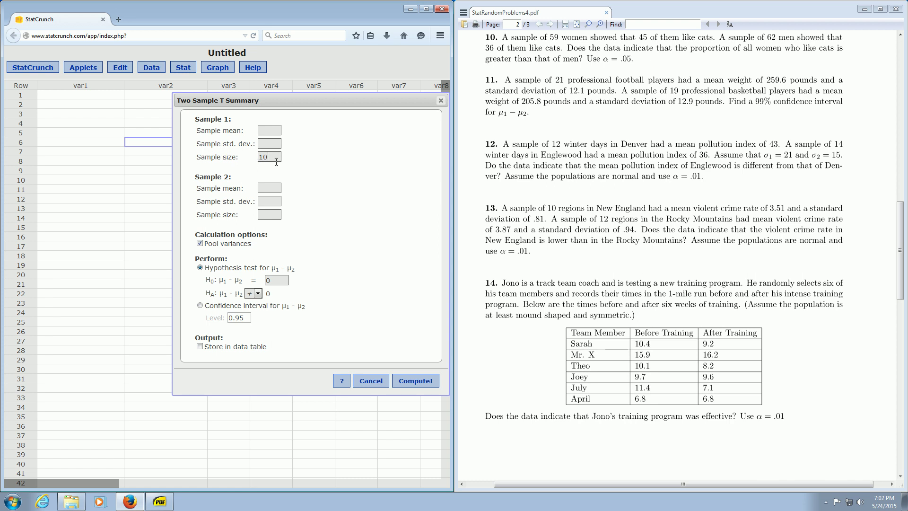
drag(673, 211, 787, 208)
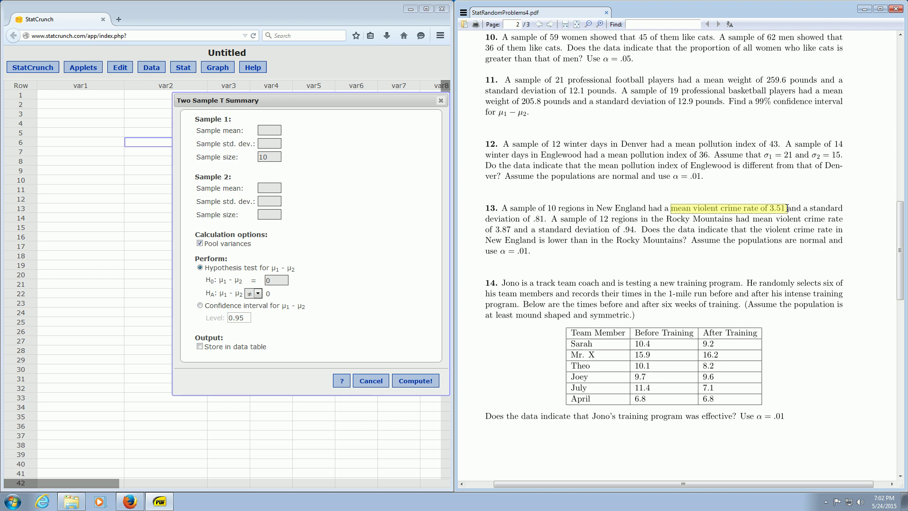
click(276, 128)
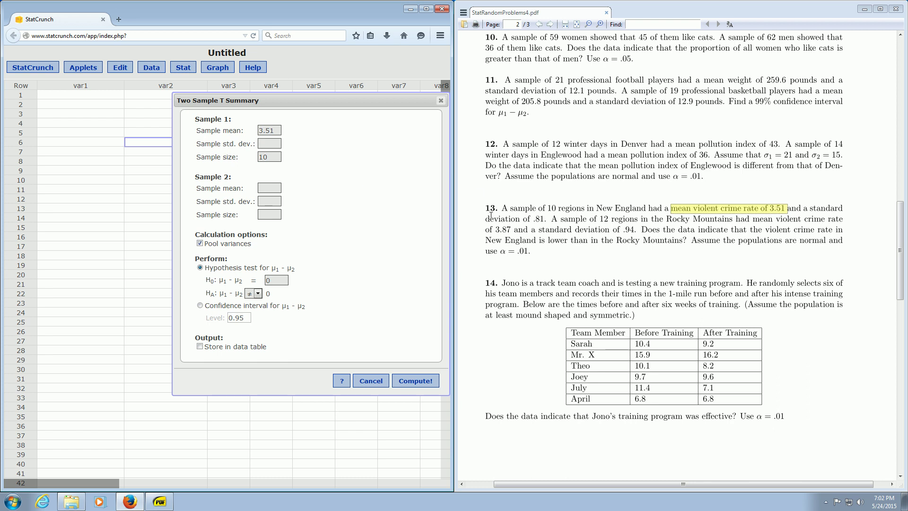
drag(490, 219, 544, 219)
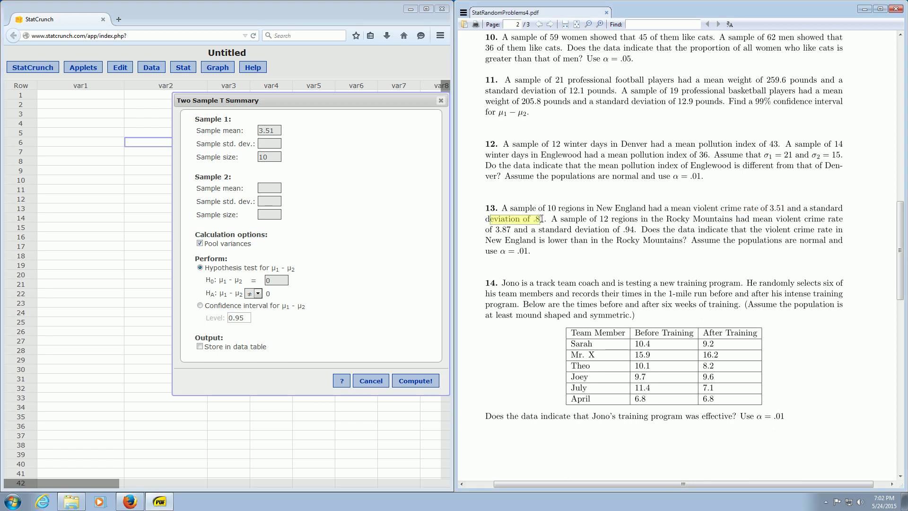
click(270, 142)
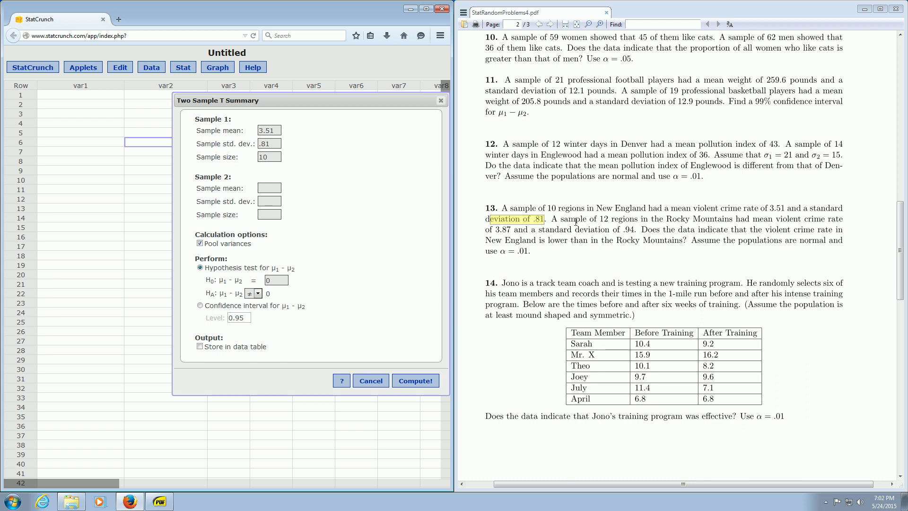
Fill in sample 2 (Rocky Mountains): mean 3.87, standard deviation .94, size 12
drag(575, 220, 630, 220)
click(513, 210)
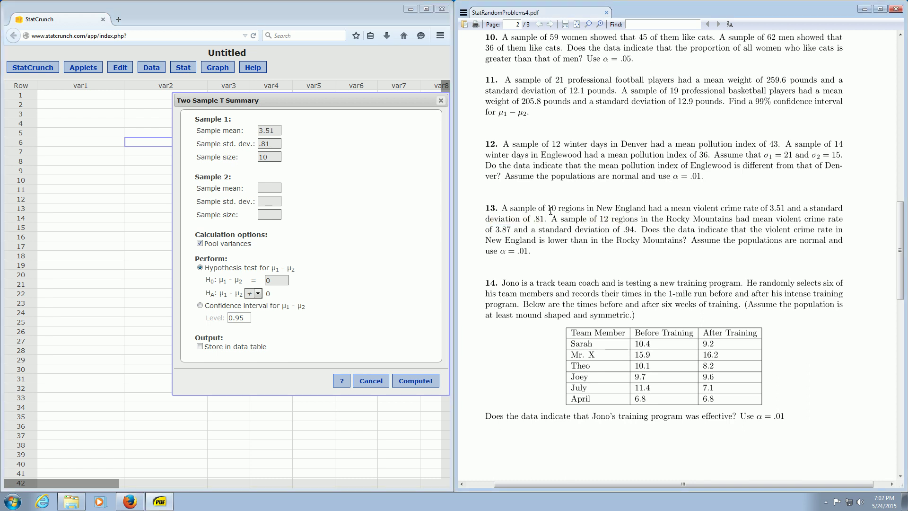
click(275, 213)
text(12)
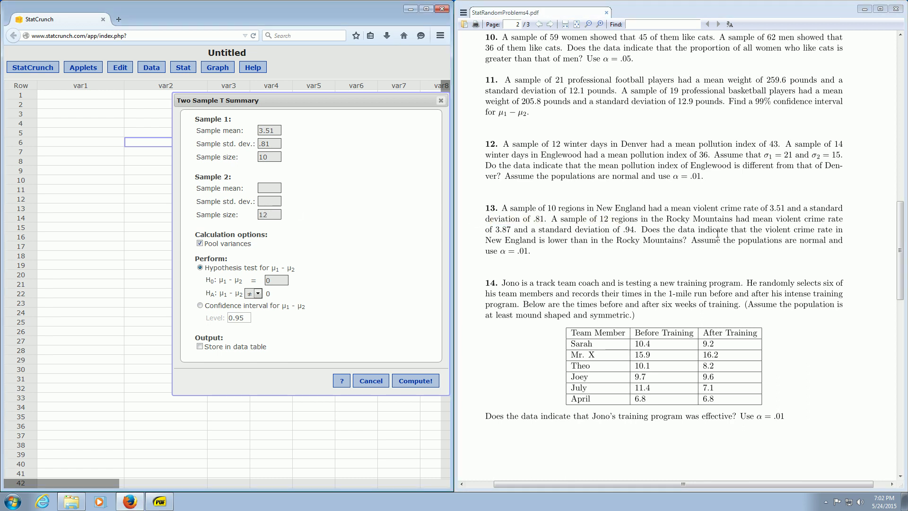
drag(742, 220, 515, 229)
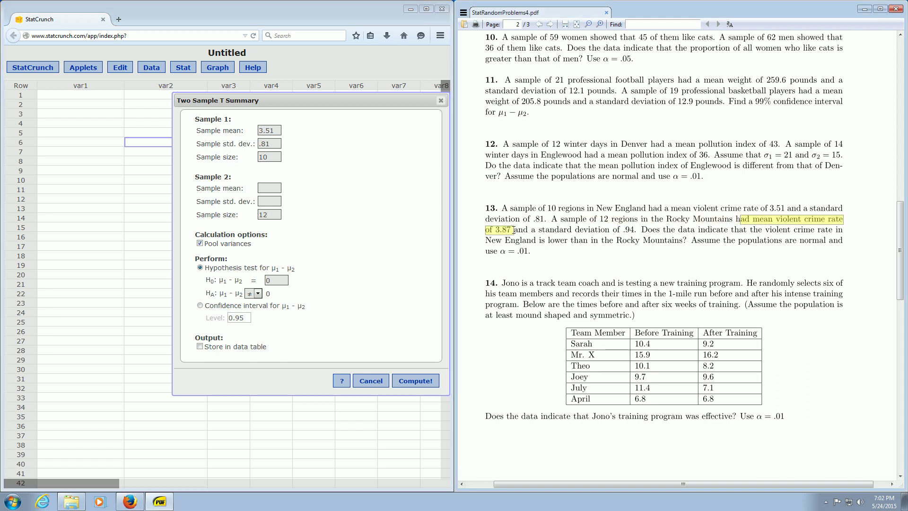
click(275, 188)
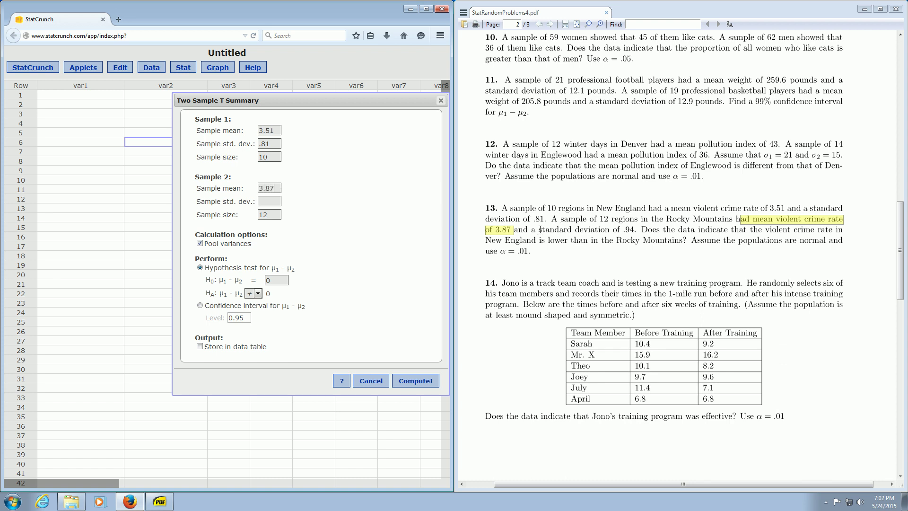
drag(540, 230, 635, 232)
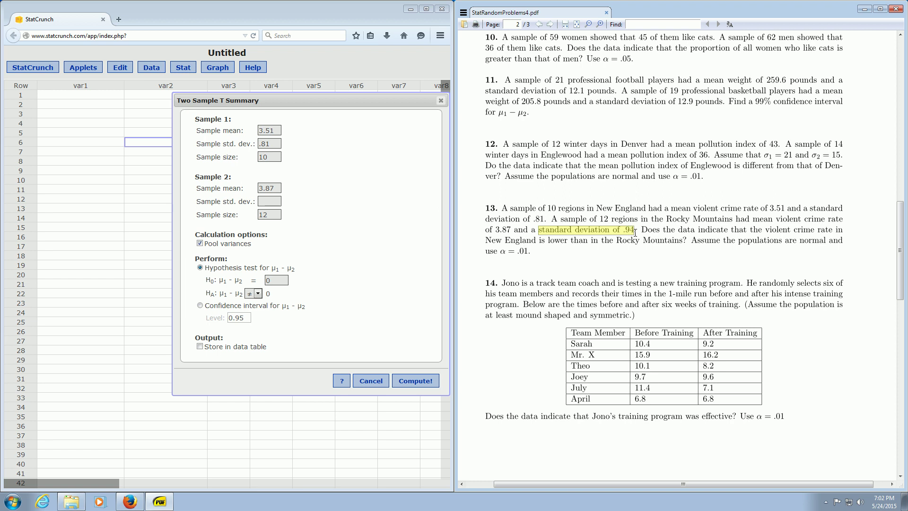
click(280, 201)
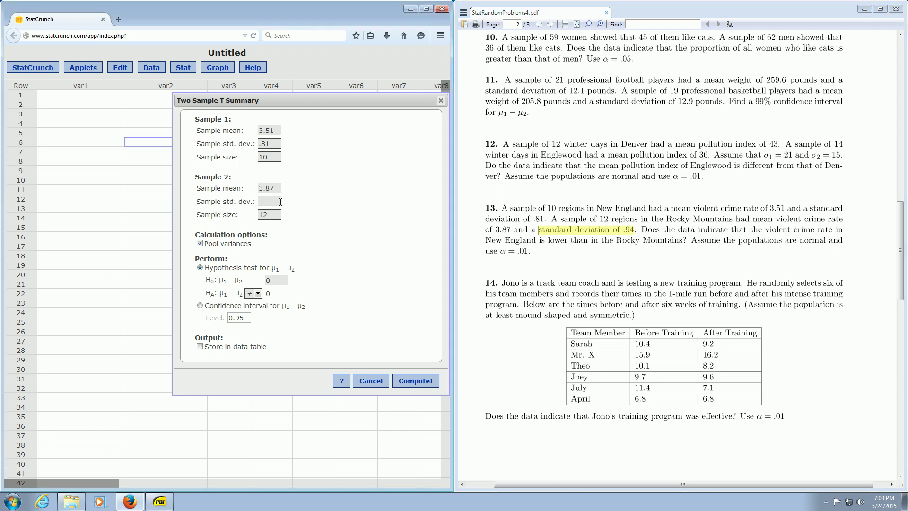
text(.94)
click(519, 206)
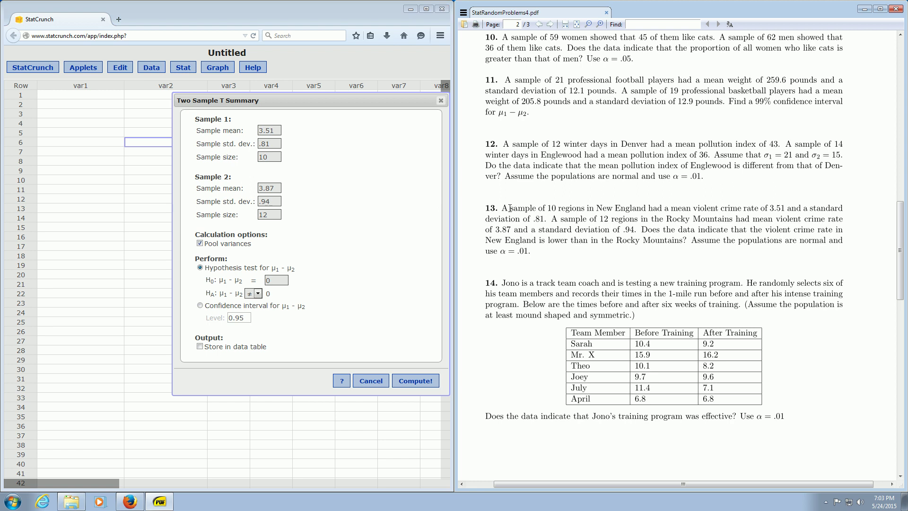
drag(510, 208, 561, 208)
click(276, 156)
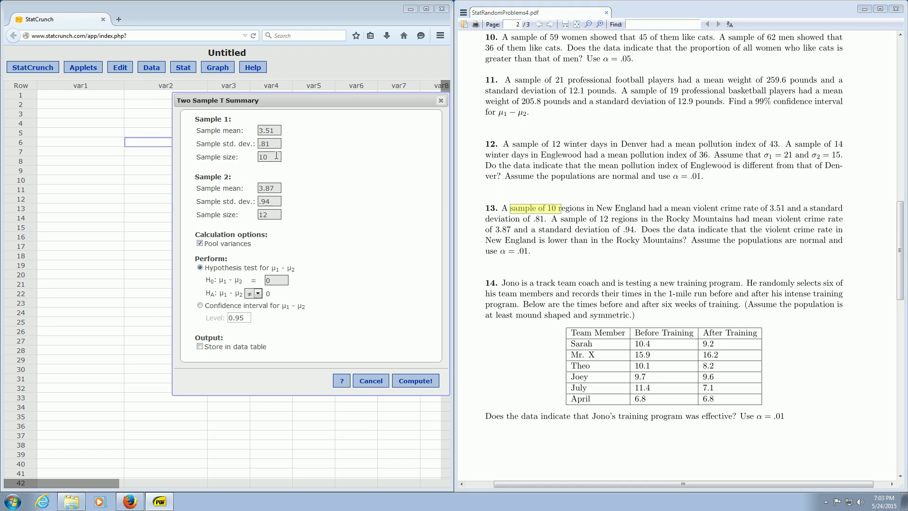
drag(277, 156, 254, 156)
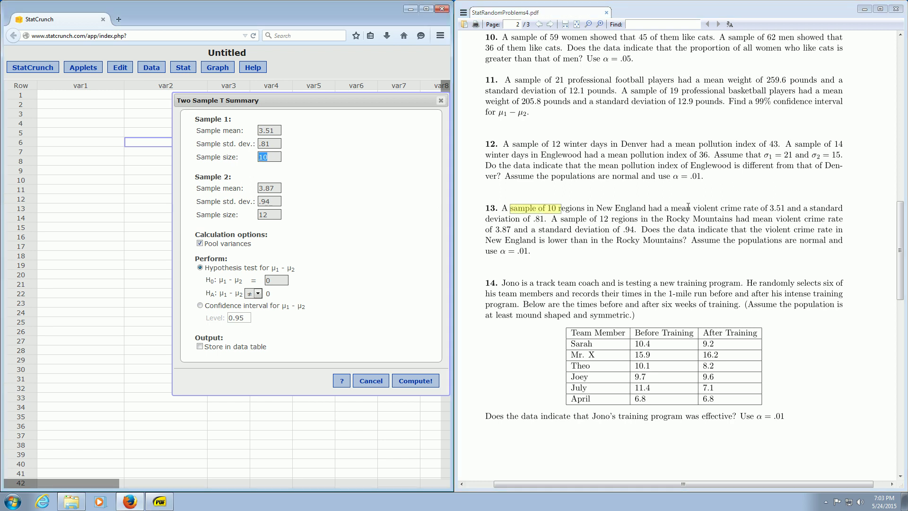
drag(678, 208, 788, 208)
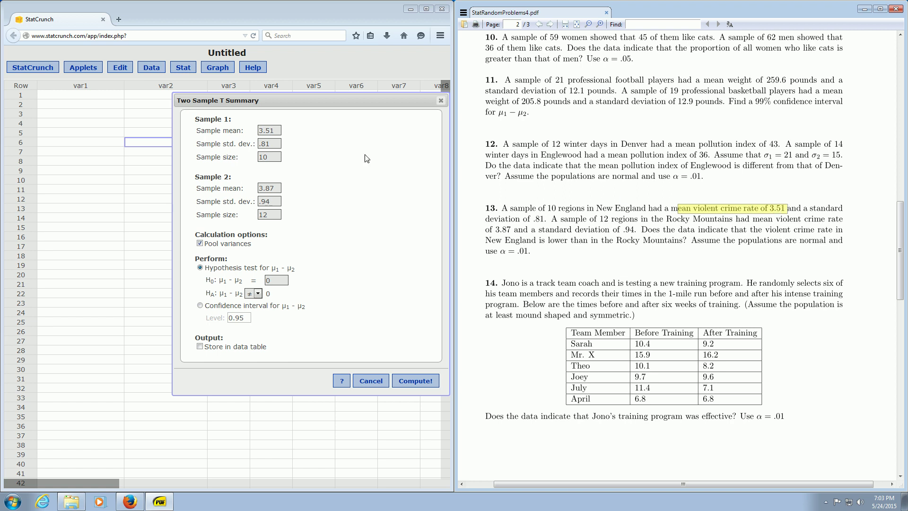
drag(276, 130, 259, 132)
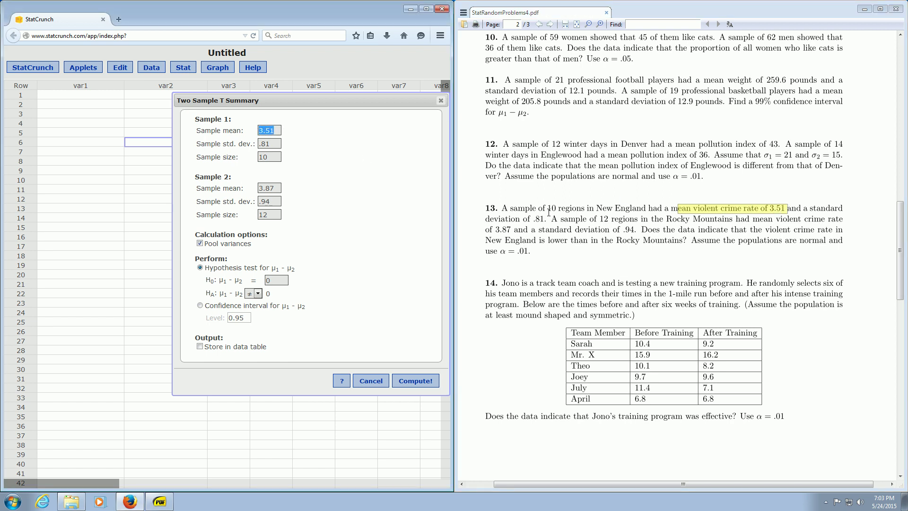
drag(515, 219, 545, 219)
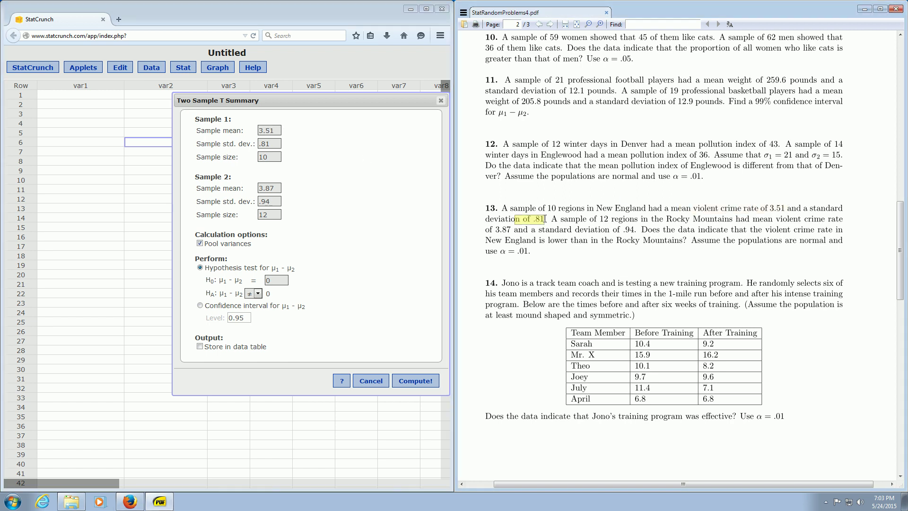
drag(275, 144, 259, 143)
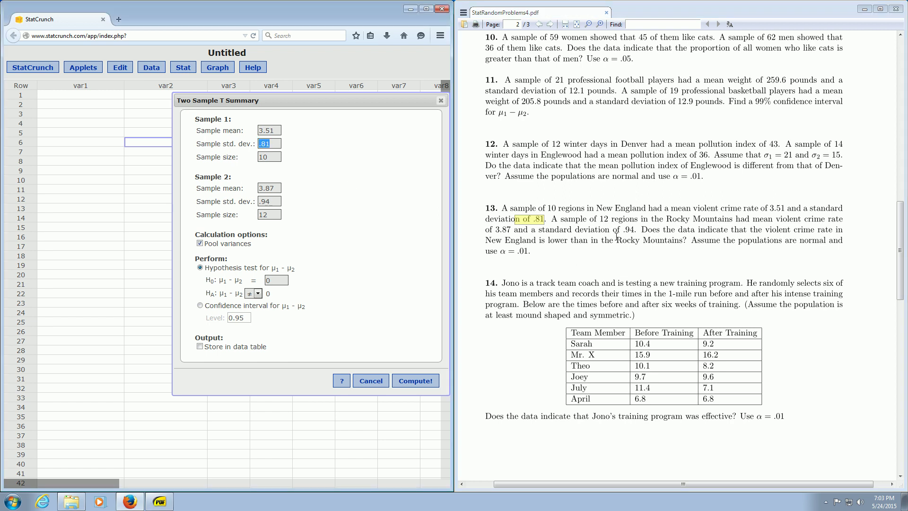
drag(589, 221, 646, 222)
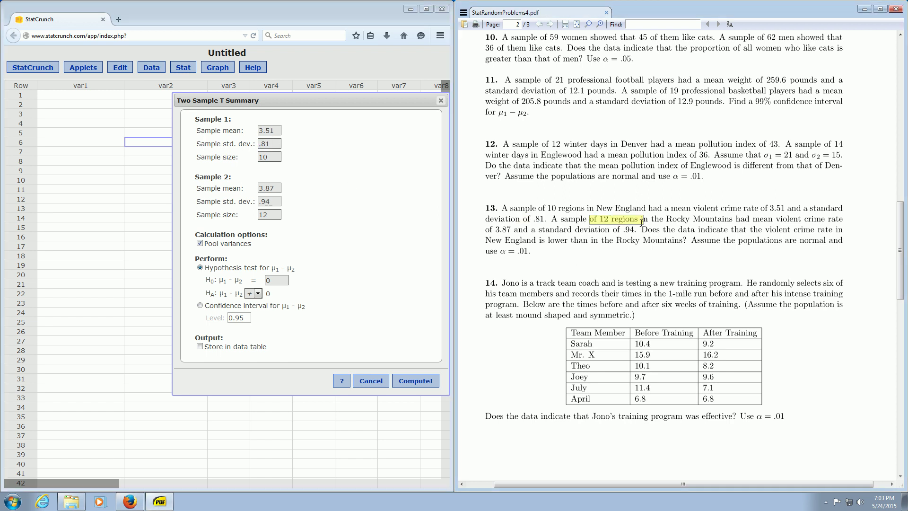
drag(273, 215, 259, 214)
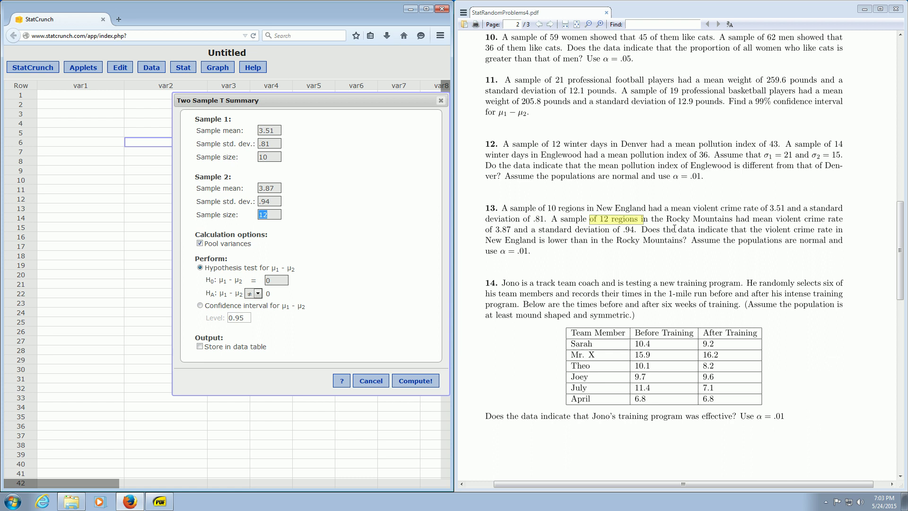
drag(745, 219, 781, 219)
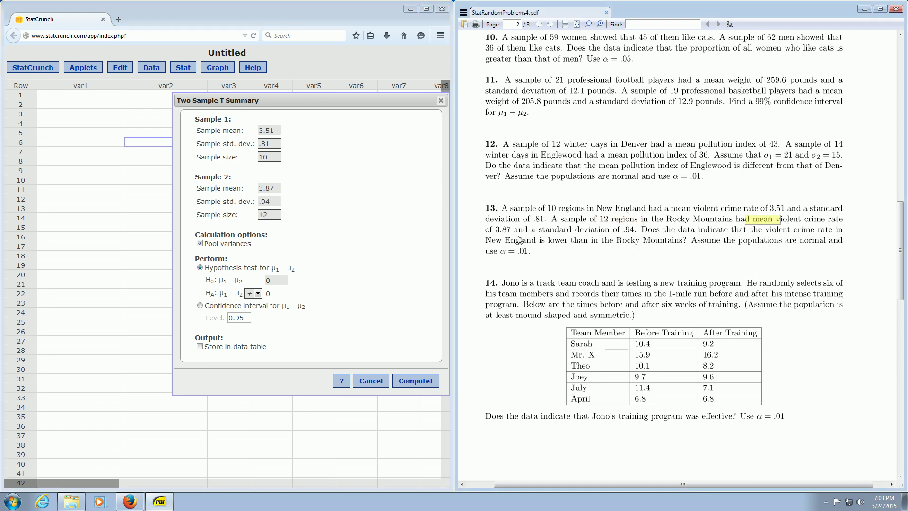
drag(493, 230, 512, 229)
drag(278, 189, 260, 188)
drag(539, 230, 635, 232)
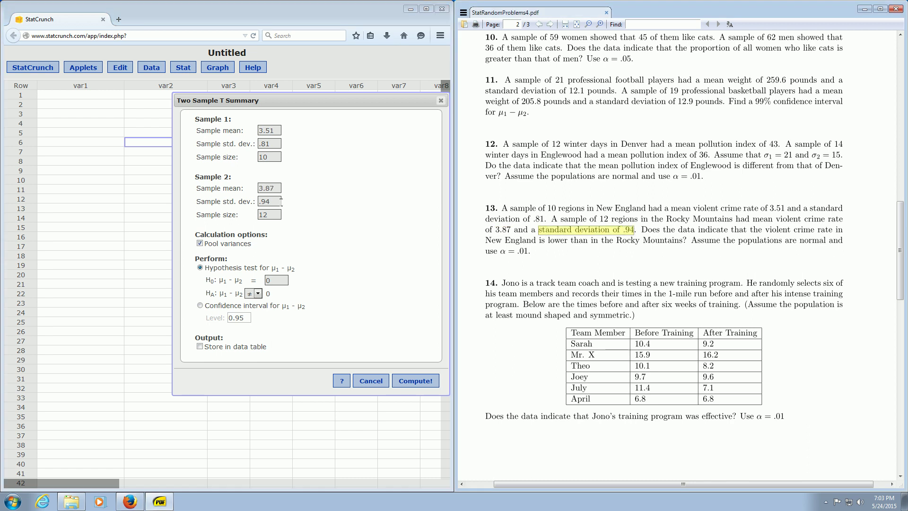
drag(278, 201, 252, 208)
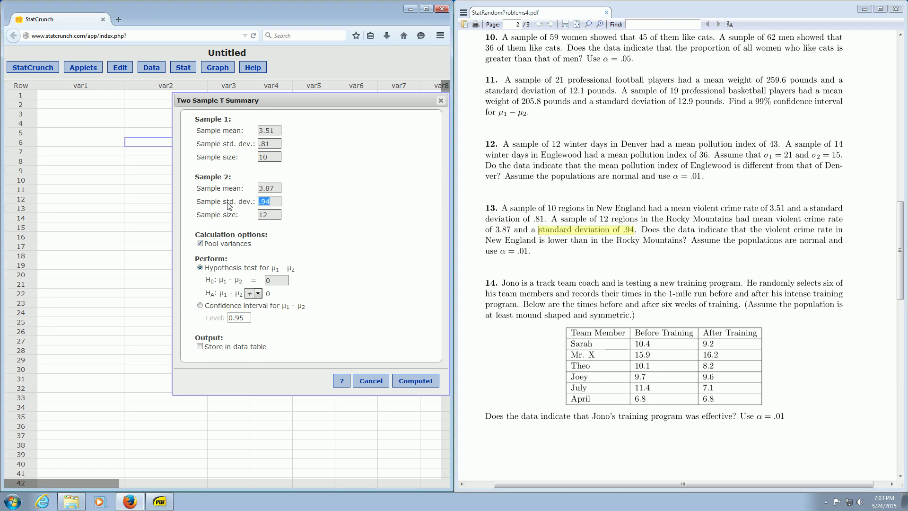
Uncheck Pool variances and choose the < alternative so HA is μ1 − μ2 < 0
key(Tab)
click(225, 242)
click(200, 244)
drag(548, 241, 592, 241)
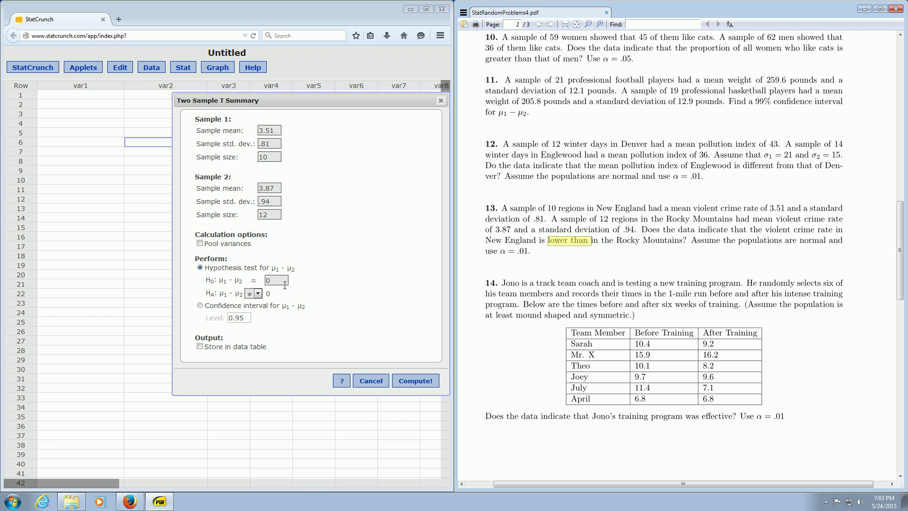
click(251, 294)
click(254, 314)
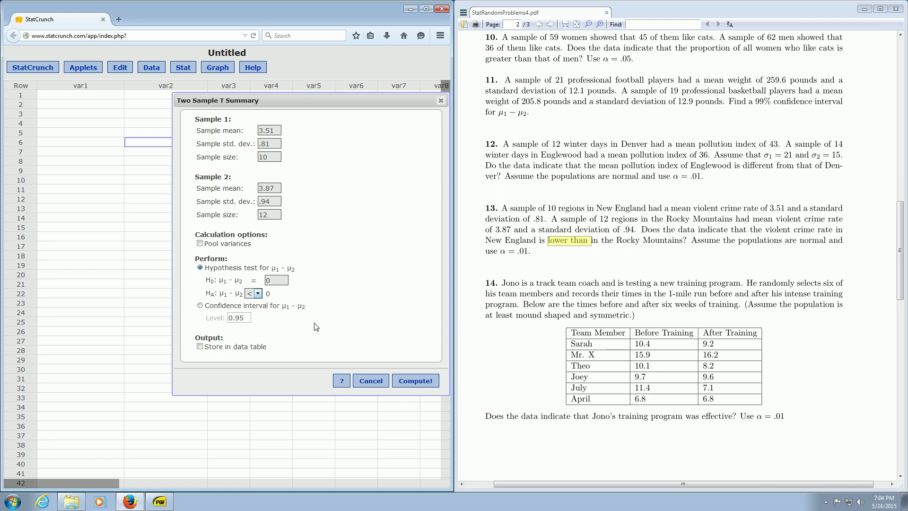
Compute the test and record 't = -.965' in var2 row 4
click(412, 382)
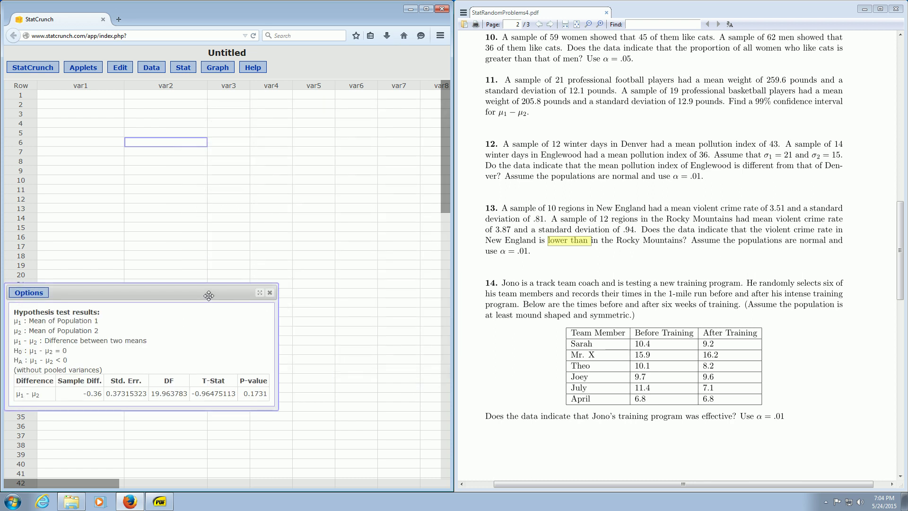
drag(208, 292, 310, 163)
drag(290, 268, 330, 267)
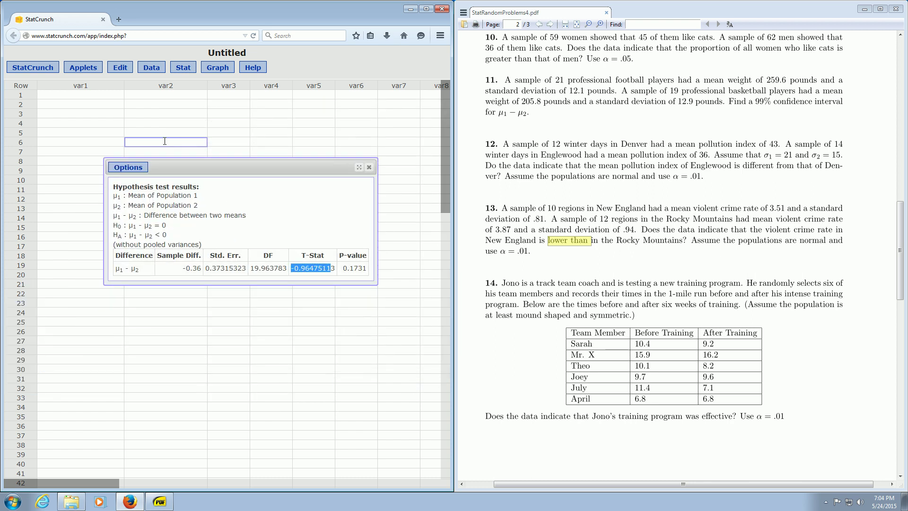
click(163, 123)
text(t)
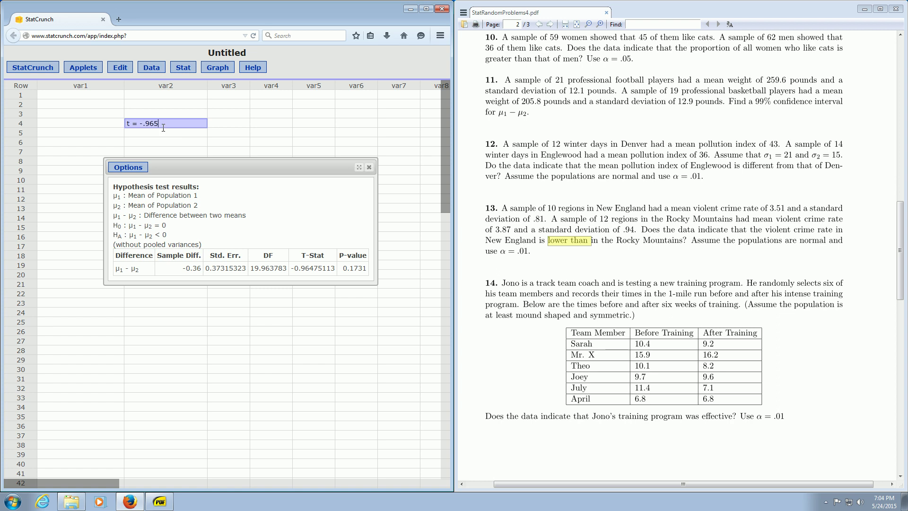
text( = -.965)
key(Return)
Record 'p-value = .1731' in var2 row 5 of the sheet
drag(341, 269, 369, 268)
click(166, 152)
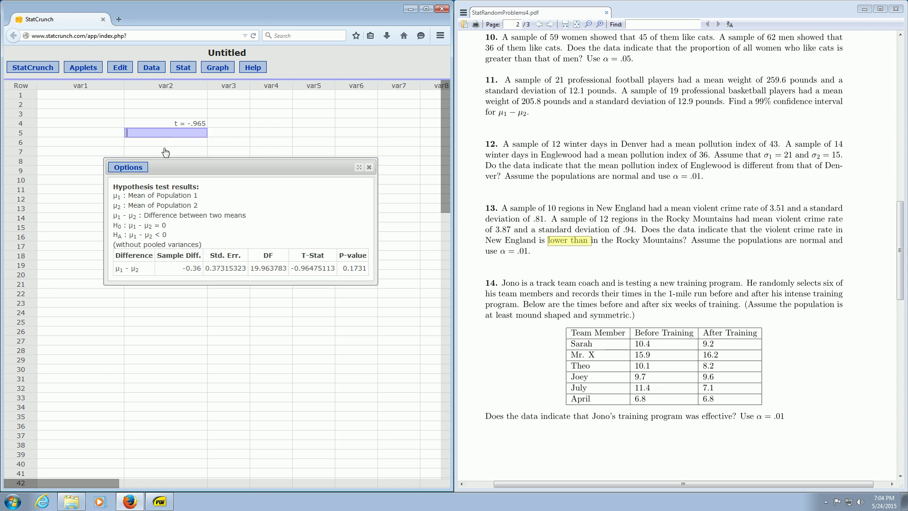
text(p-value =)
text(.1731)
key(Return)
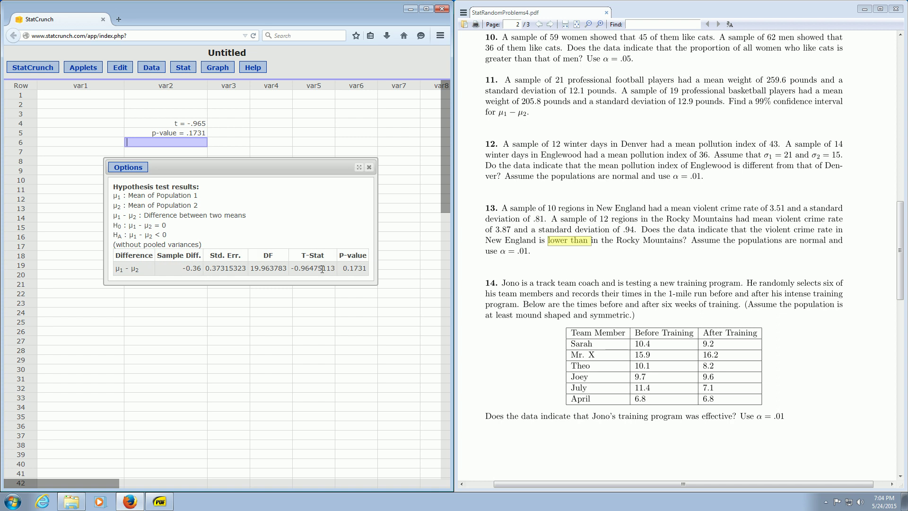
click(300, 269)
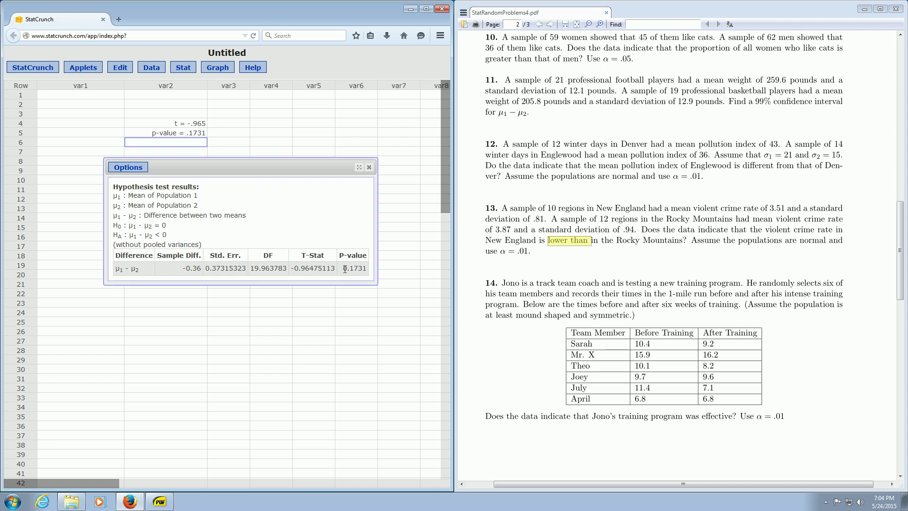